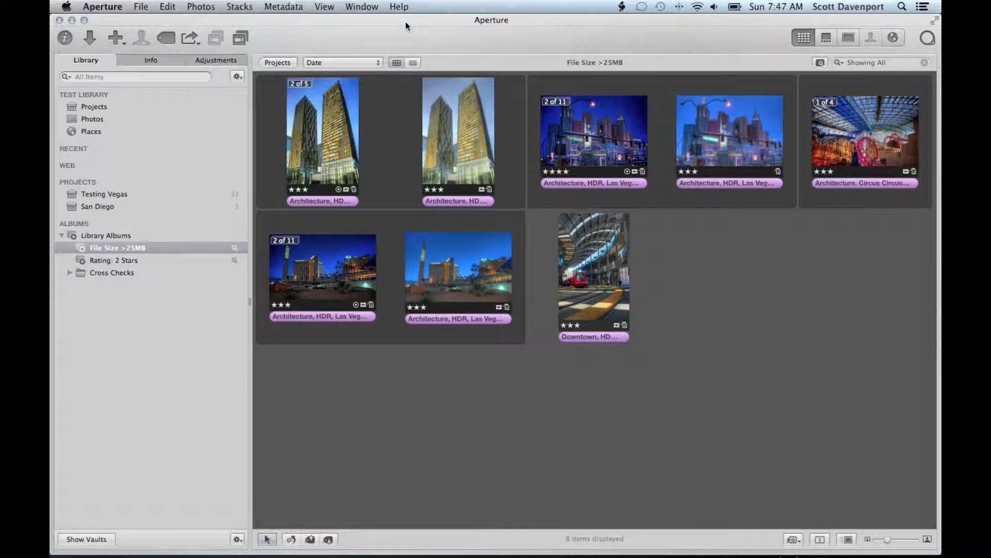
Step: Convert the four-star New York skyline photo's master with the Convert Master File Format v1.0 script, using the default JPEG – Original Size preset
click(578, 139)
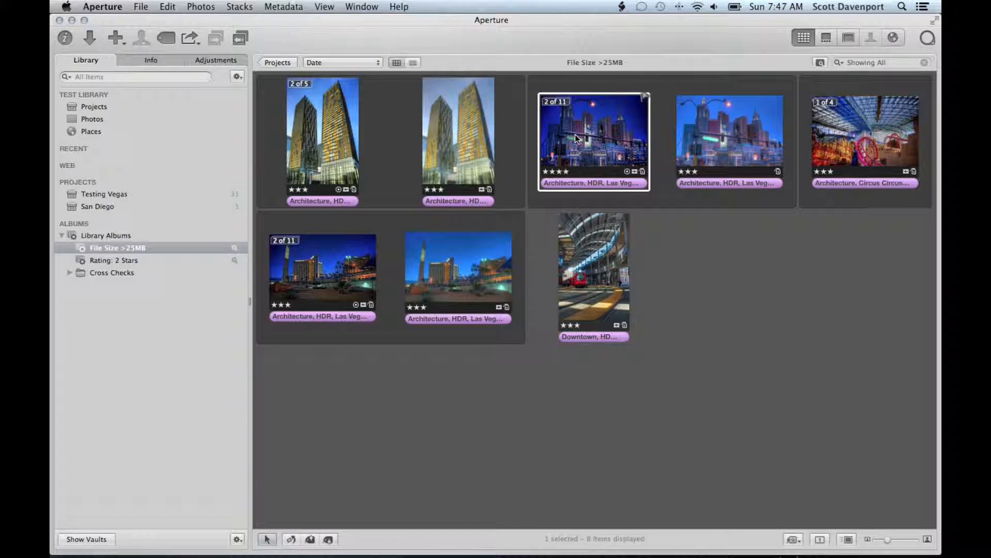
click(166, 61)
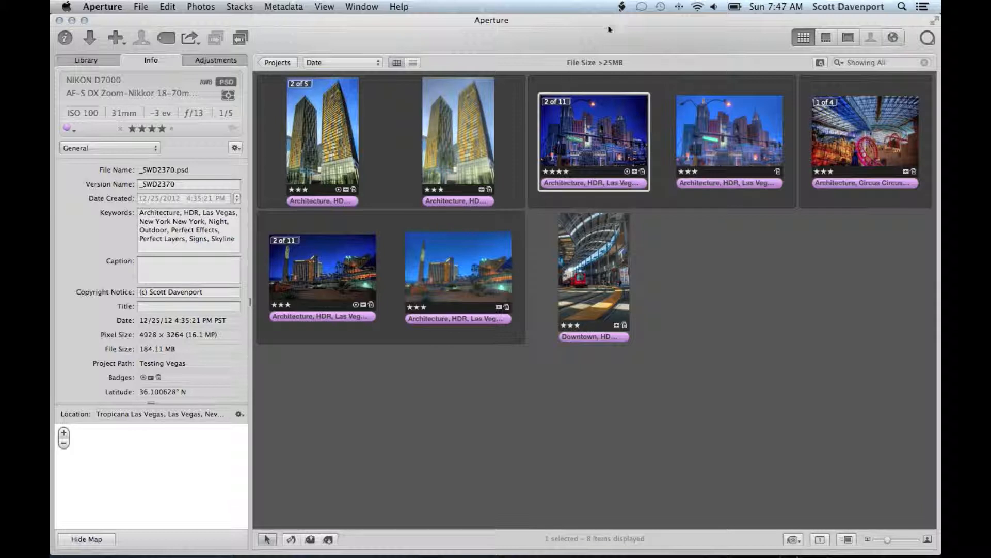
click(622, 8)
mouse_move(641, 51)
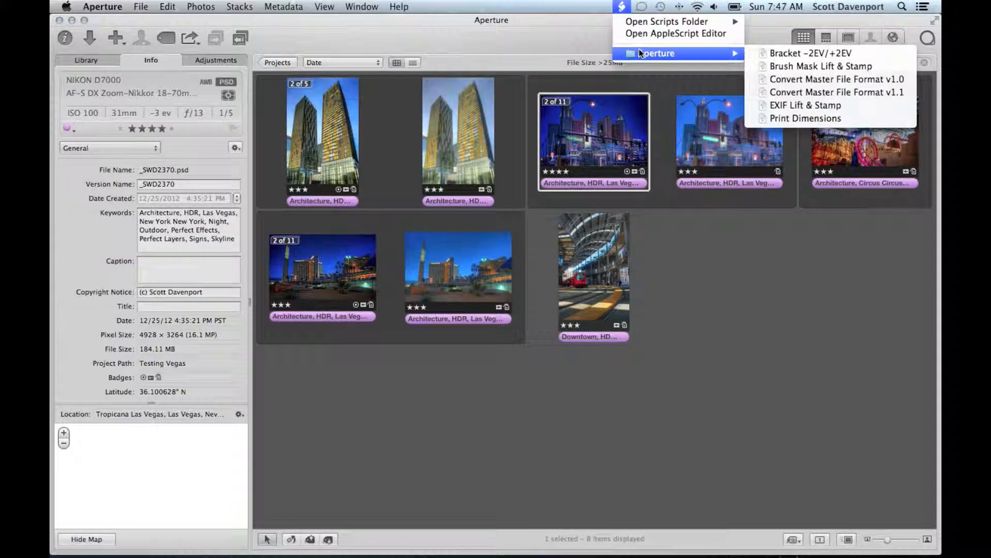
click(795, 78)
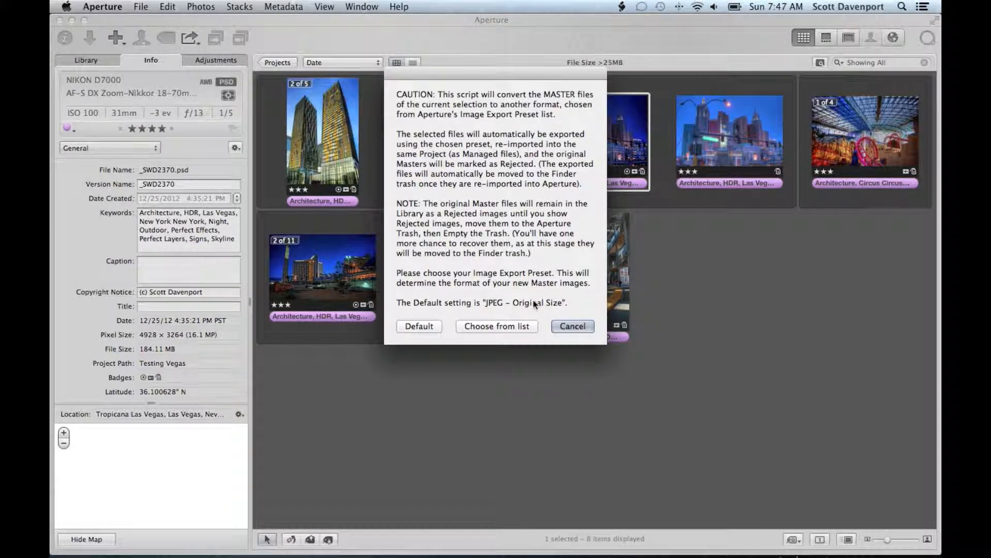
click(419, 326)
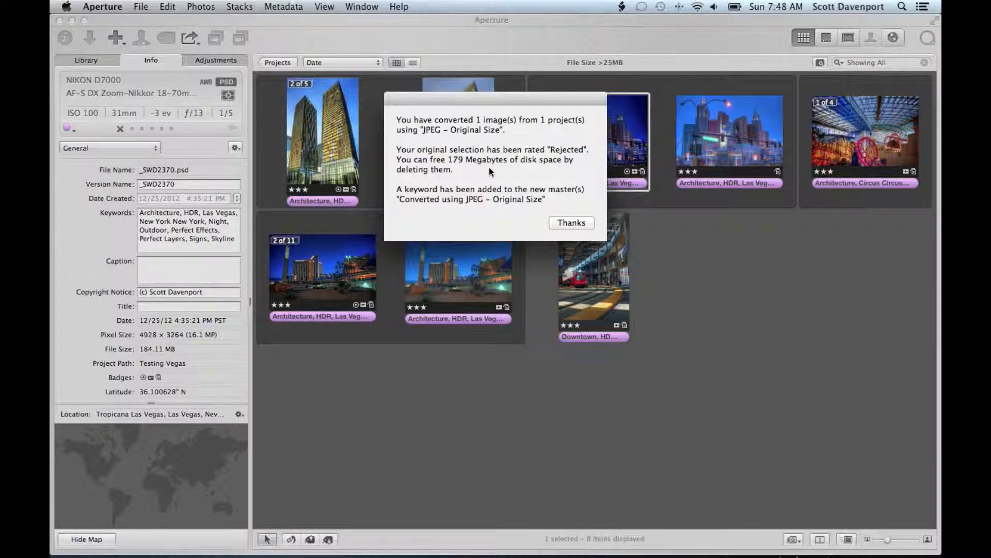
click(561, 222)
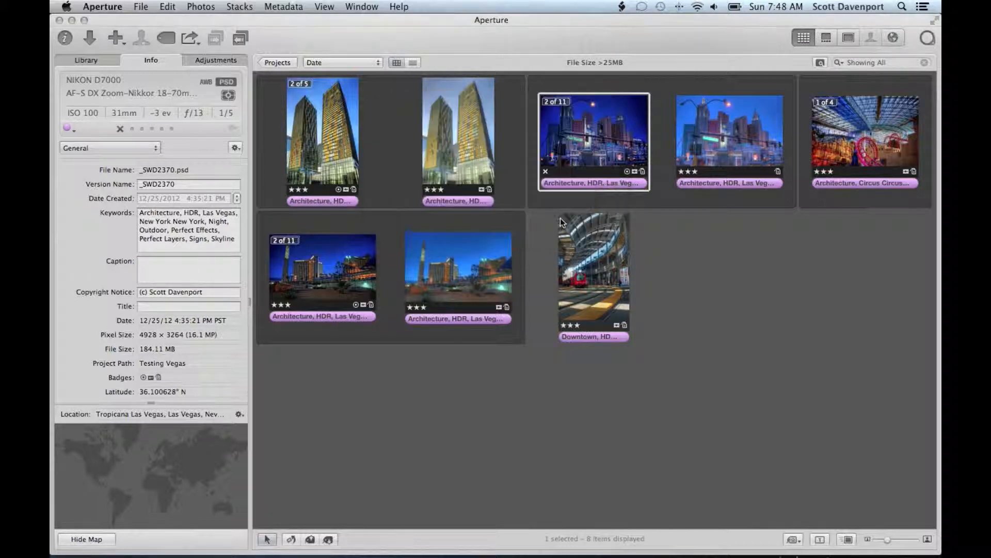
Step: Open the Testing Vegas project and view the rejected original of the New York skyline photo enlarged in the viewer
click(101, 59)
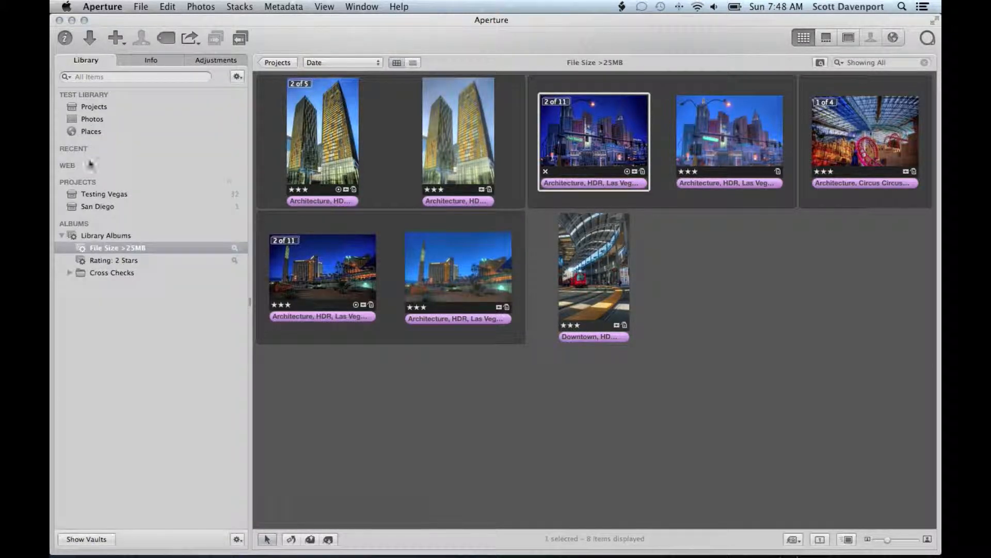
click(94, 194)
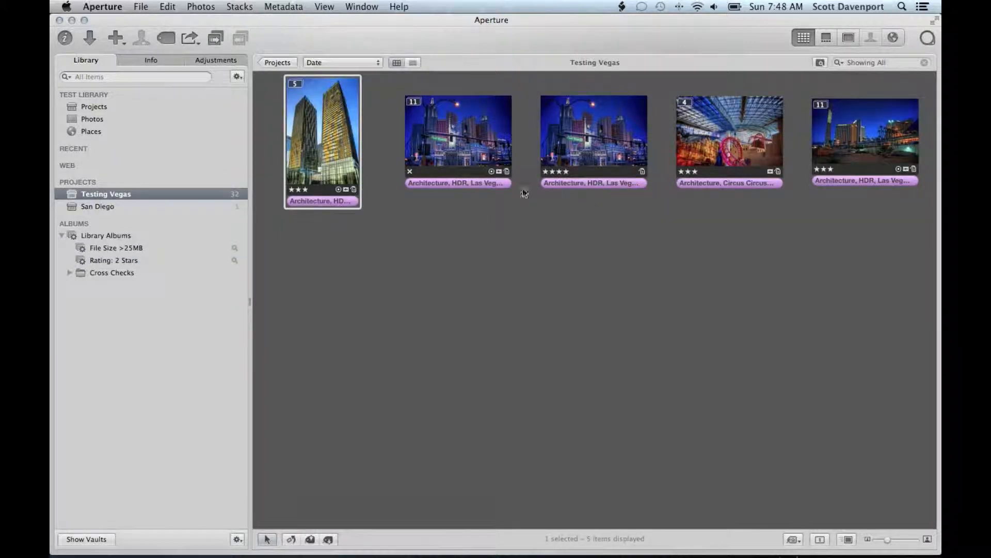
click(476, 141)
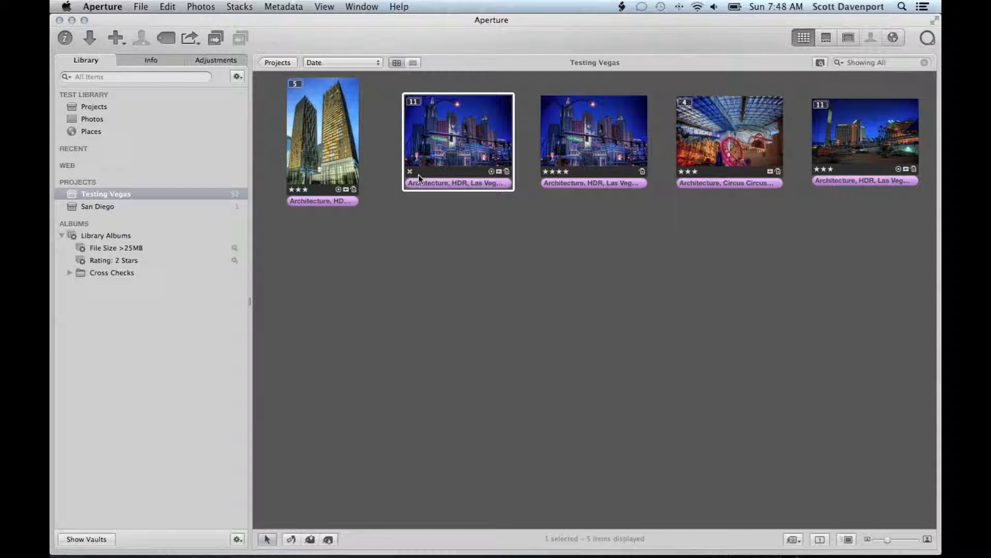
click(573, 145)
click(476, 141)
key(v)
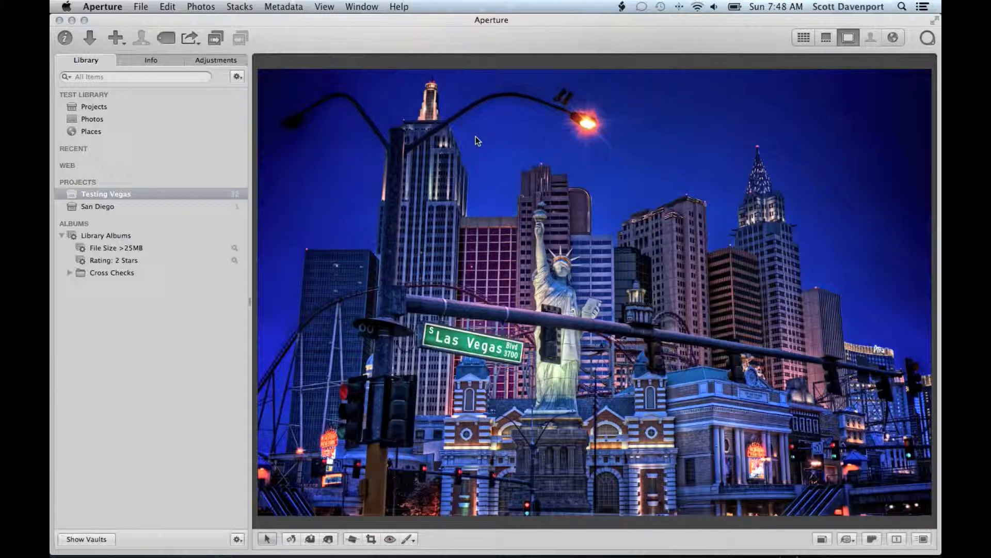
Step: Compare the file type, file size, keywords and image quality of the original skyline photo with its converted version
click(173, 60)
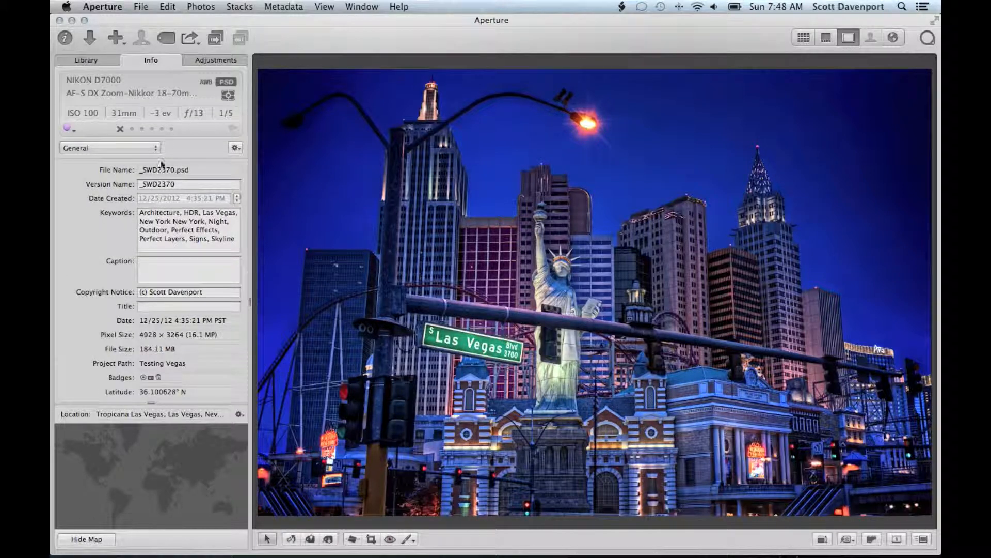
key(Right)
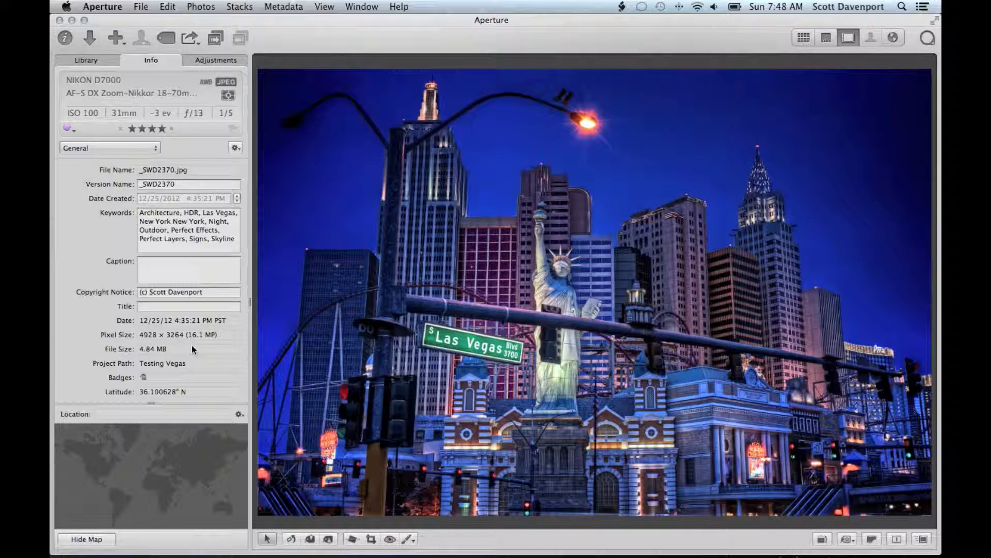
key(Left)
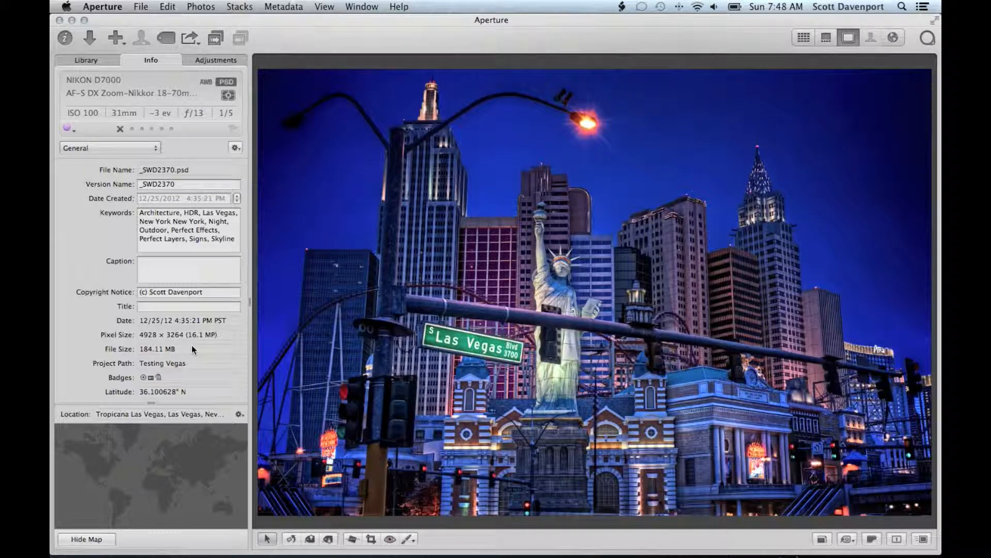
key(Right)
key(Left)
key(Right)
key(Left)
key(Right)
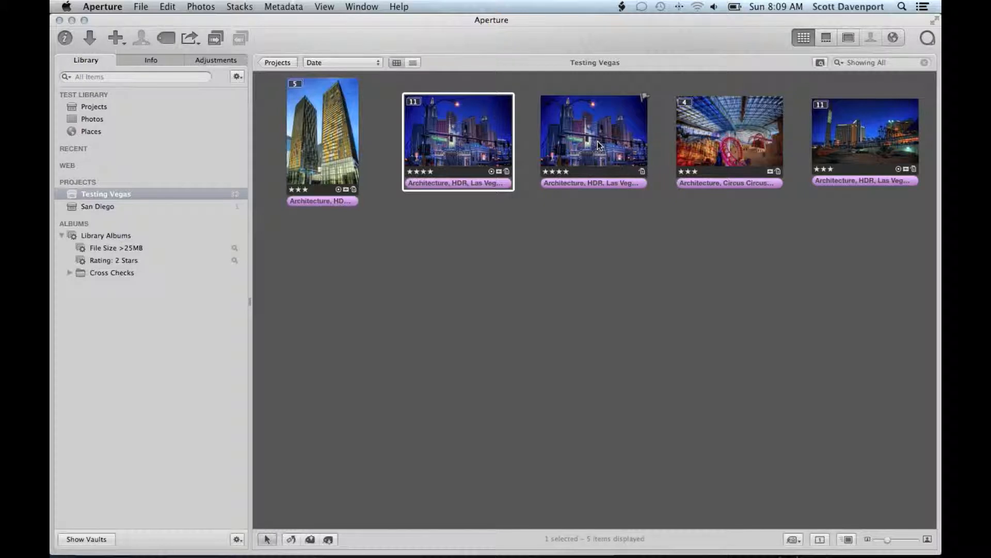
Step: Show the keyword library and examine the keyword hierarchy nested under the <Imported Keyword> group
key(shift+h)
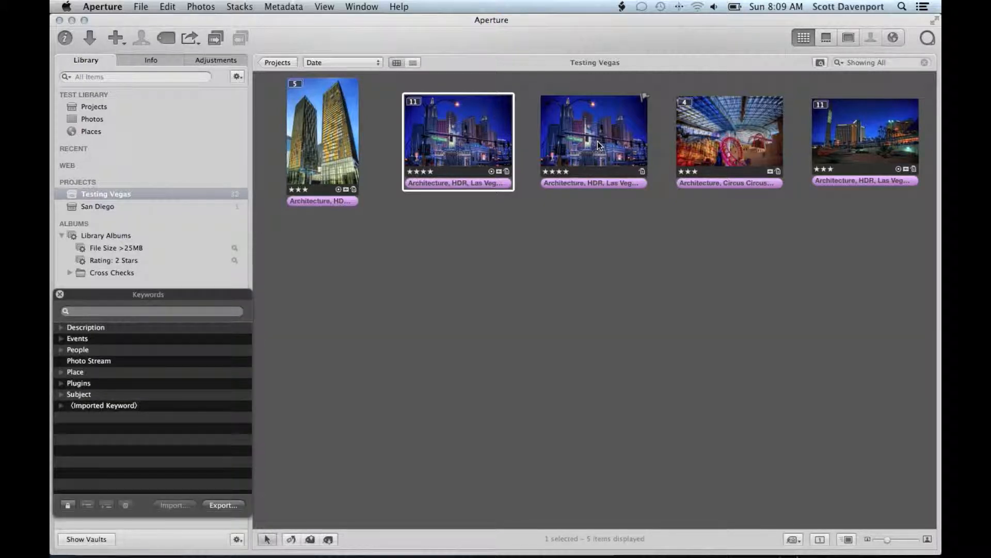
click(66, 503)
click(60, 406)
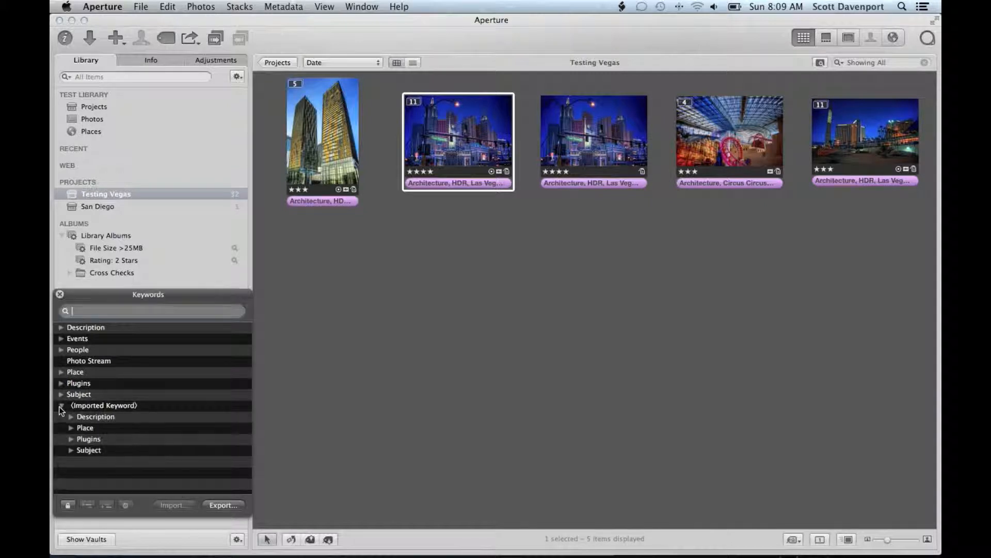
click(61, 406)
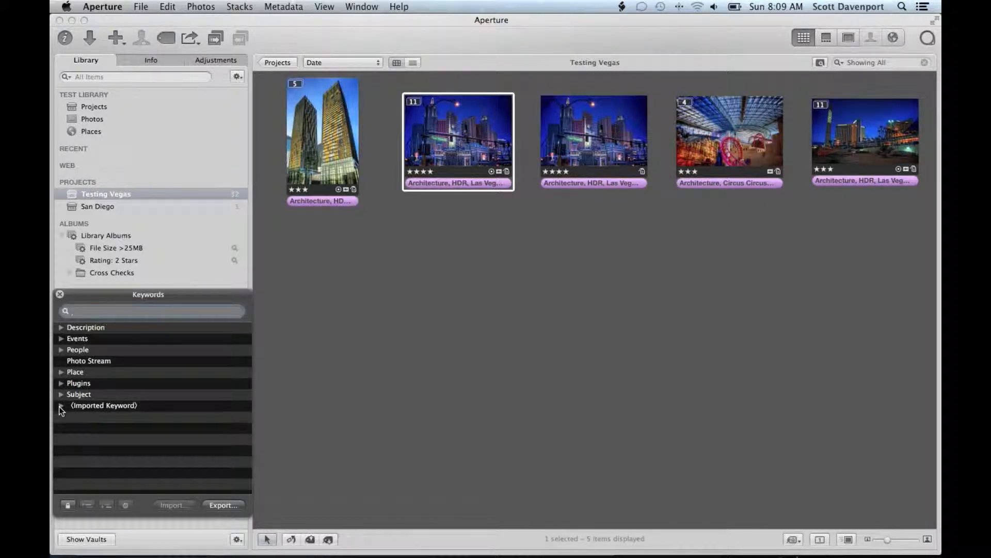
click(65, 504)
click(61, 405)
click(71, 417)
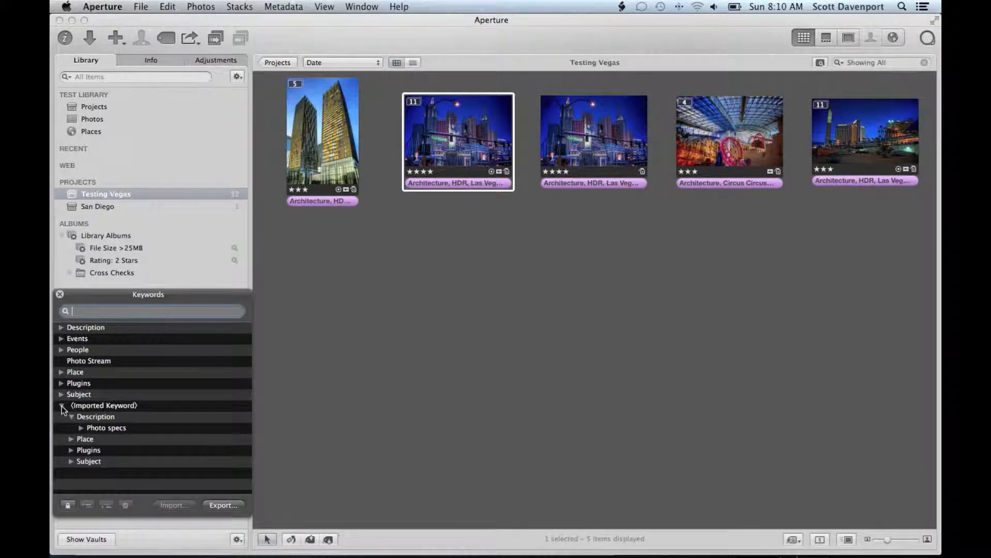
click(61, 405)
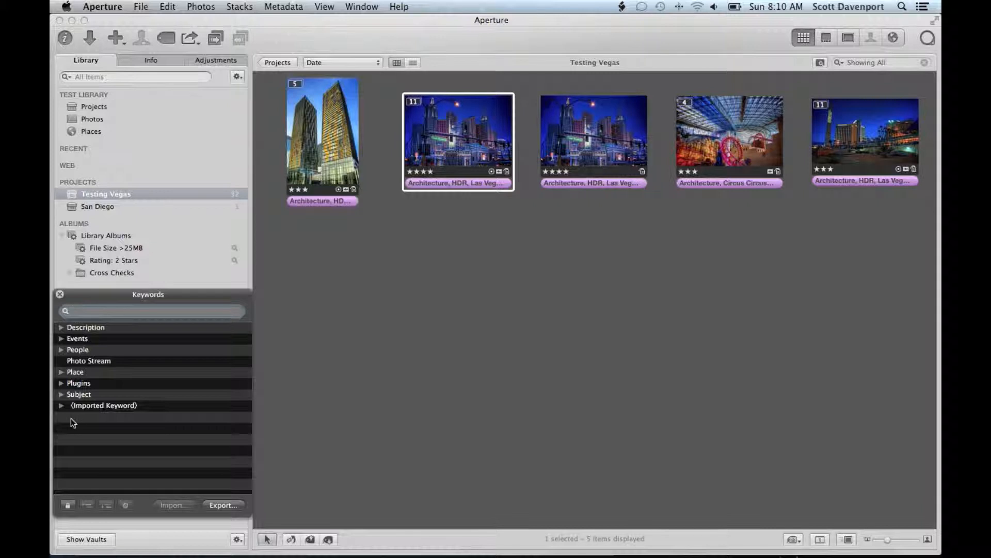
Step: Unlock the keyword library, delete the <Imported Keyword> group including its use on the version, and lock the library again
click(70, 503)
click(101, 408)
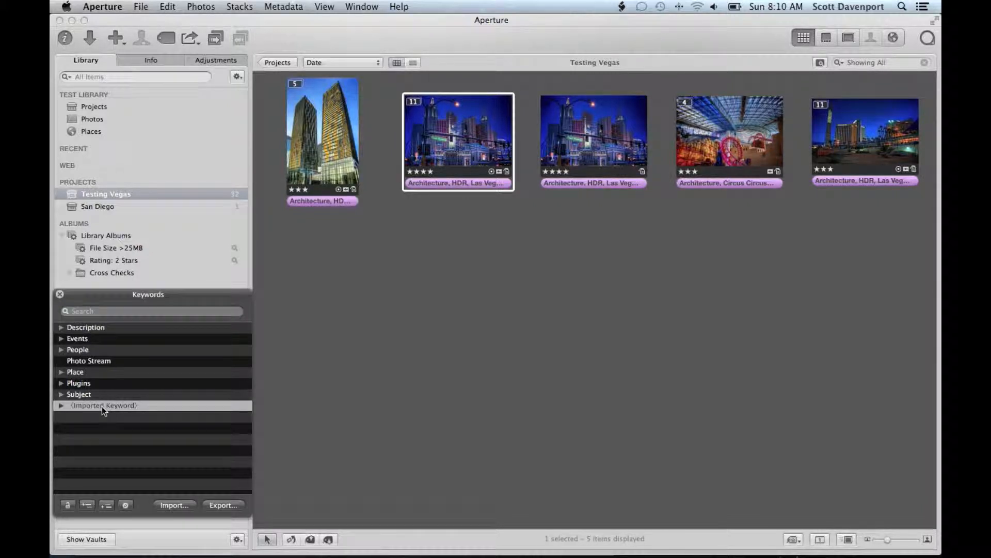
click(126, 505)
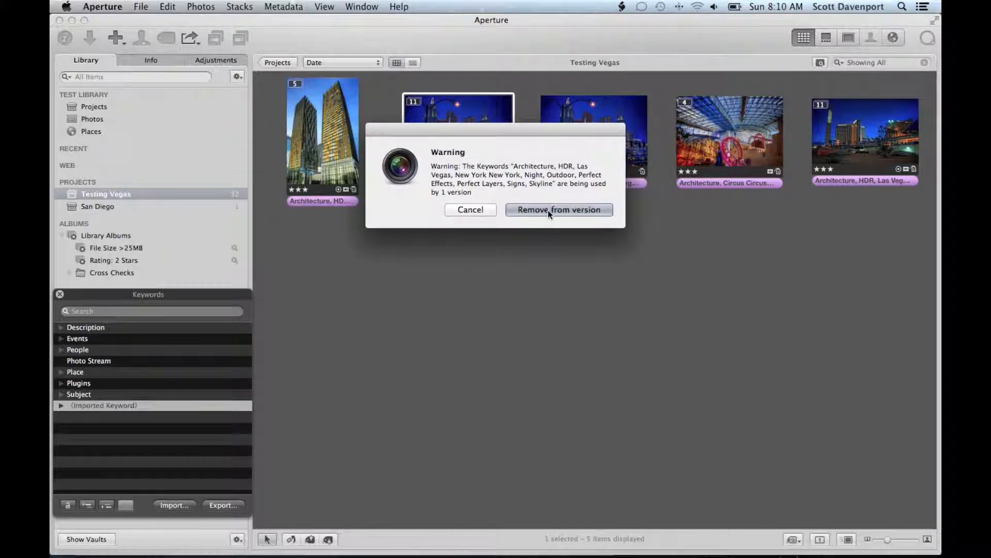
click(550, 214)
click(74, 505)
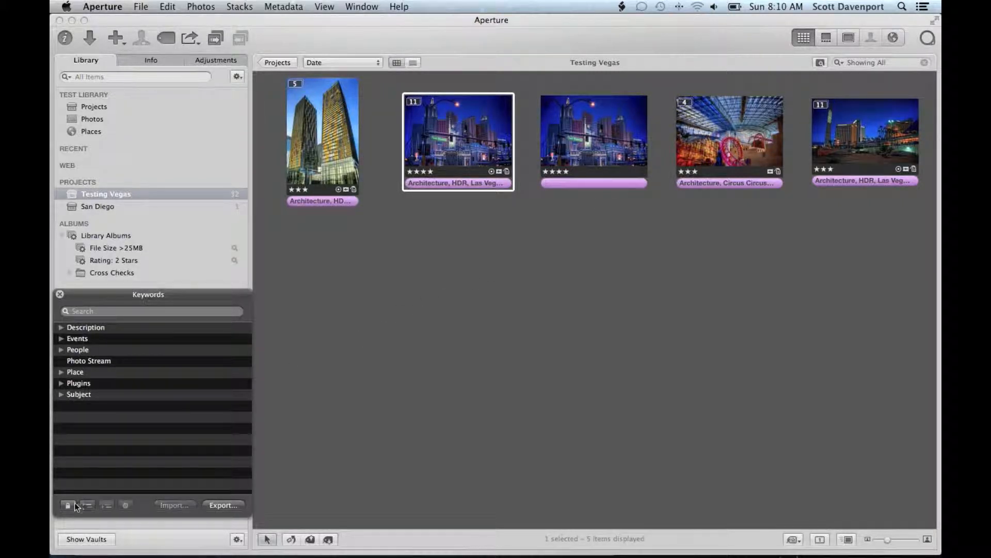
Step: Lift the metadata from the original New York skyline photo and delete the converted copy that has no keywords
right_click(462, 145)
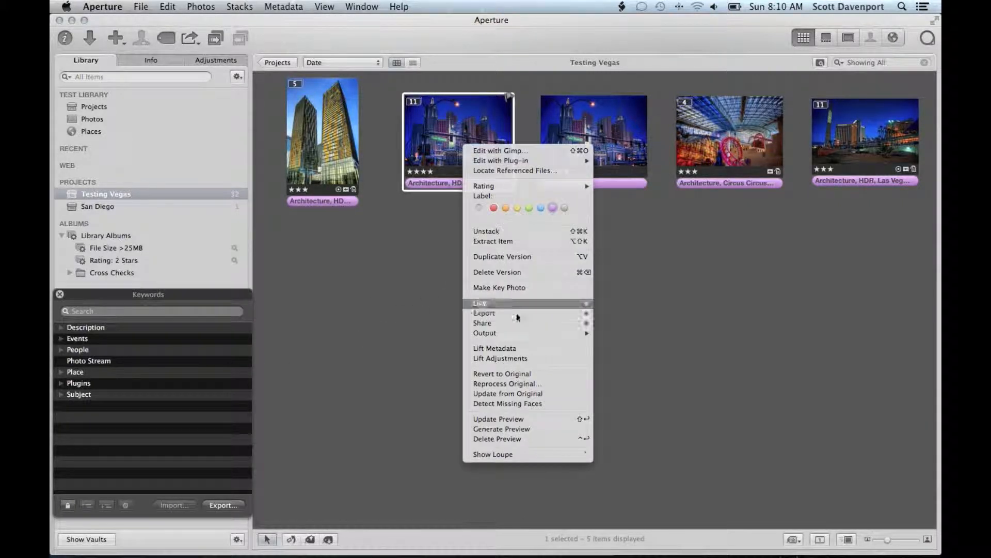
click(517, 349)
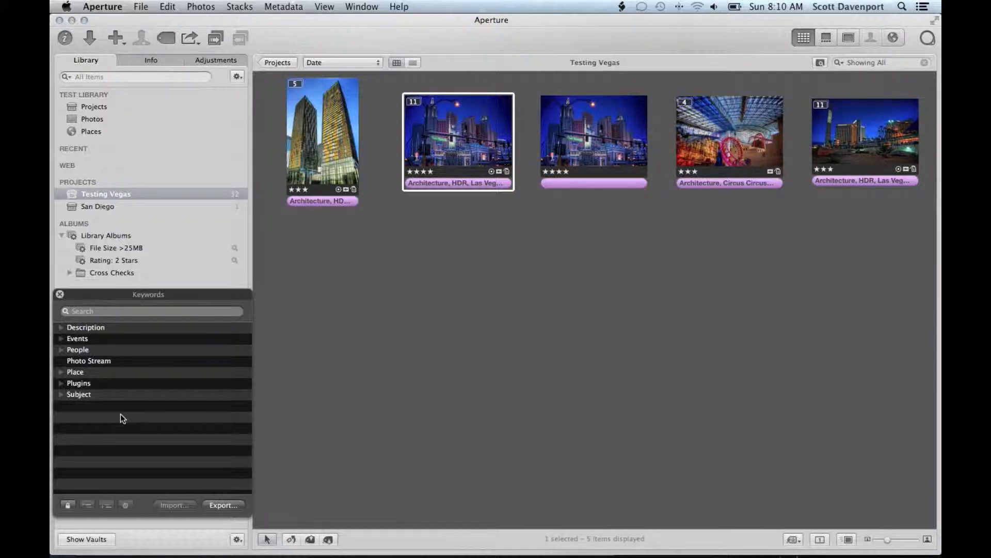
click(579, 149)
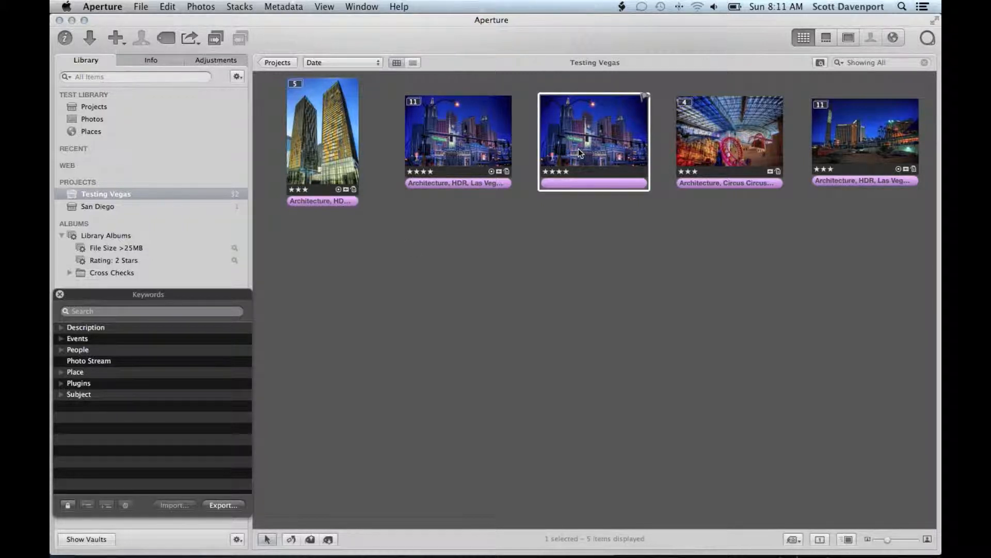
key(super+BackSpace)
Step: Convert the original skyline photo's master with the Convert Master File Format v1.1 script, using the default JPEG – Original Size preset
click(482, 150)
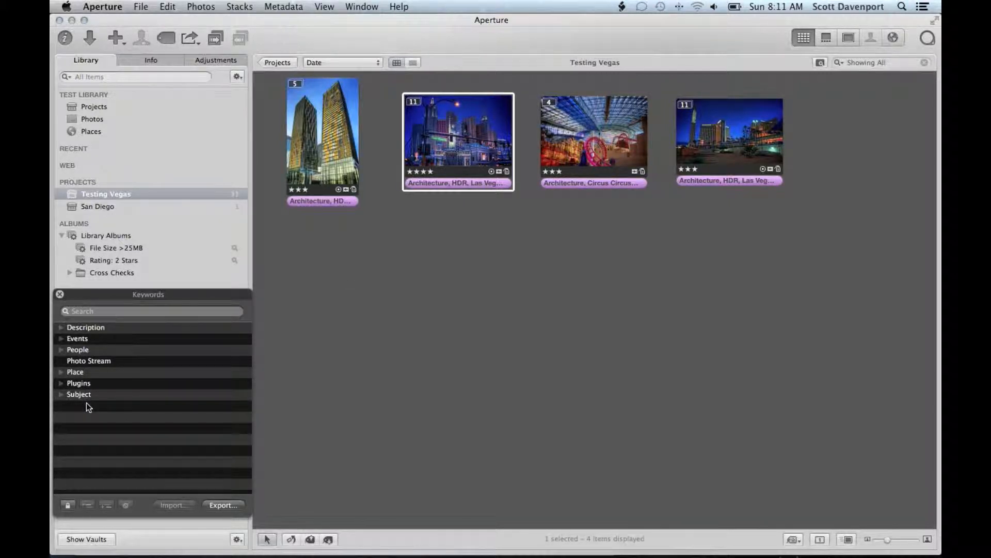
click(210, 357)
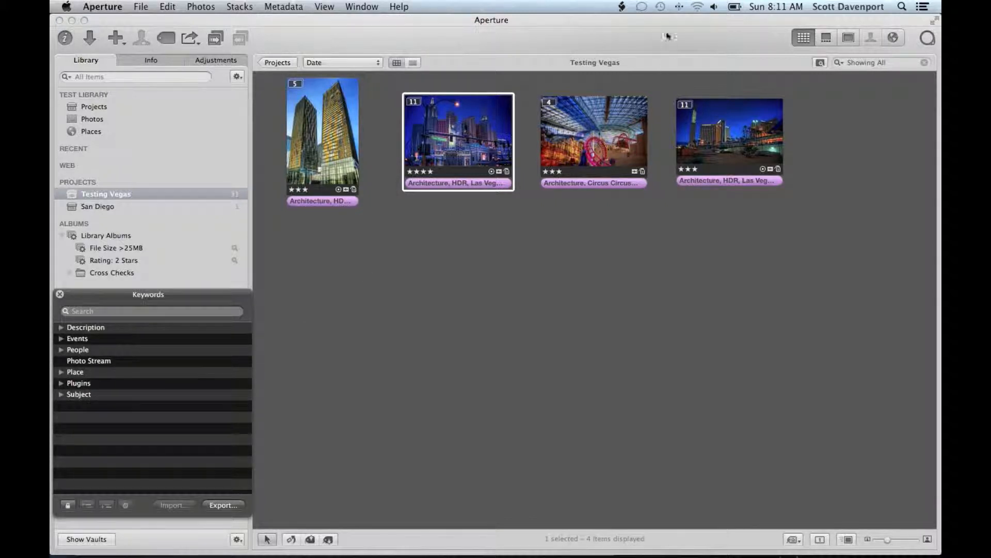
click(622, 6)
mouse_move(644, 55)
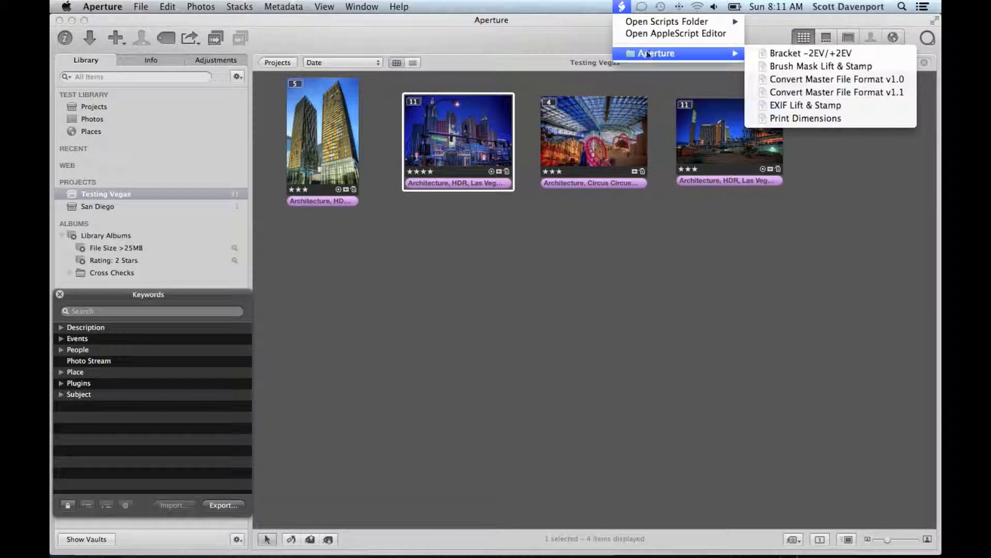
click(878, 93)
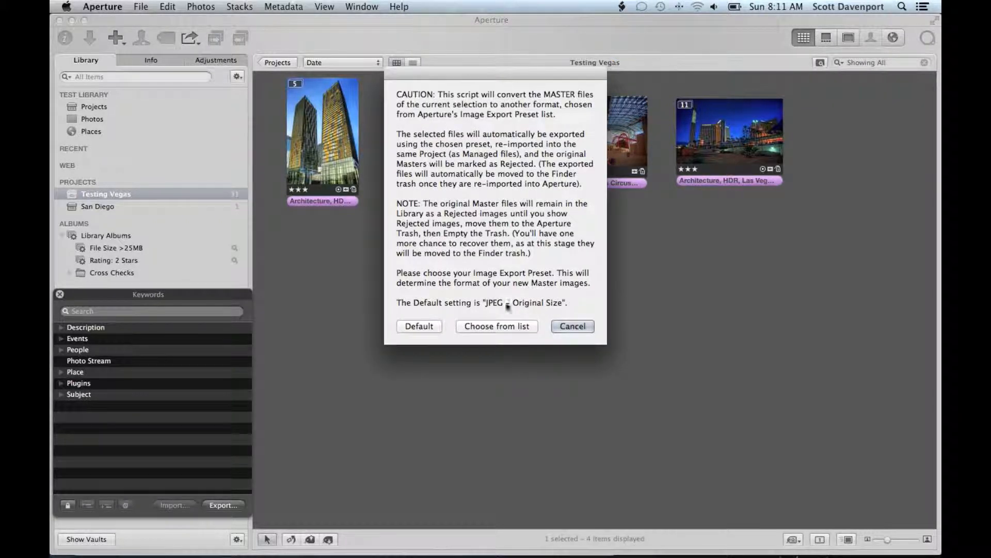
click(429, 326)
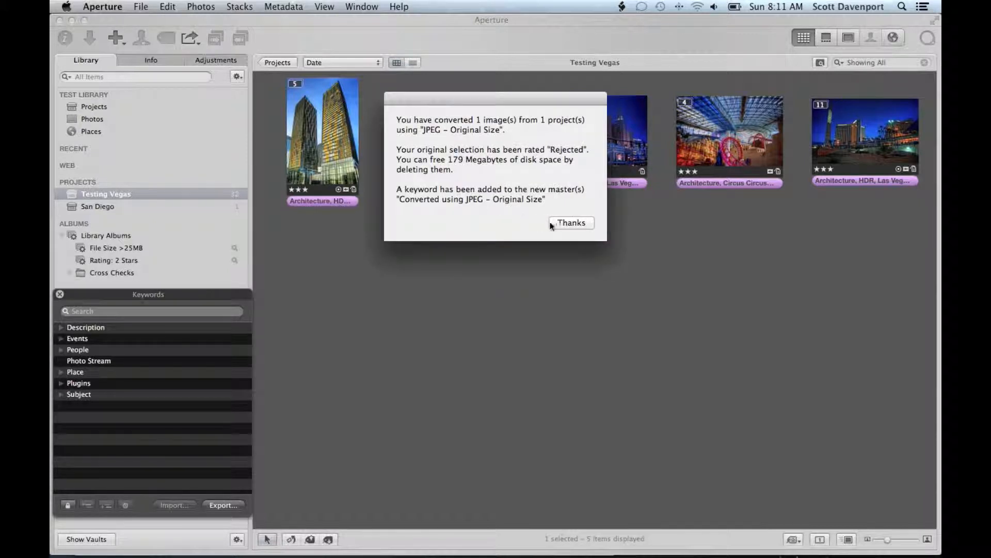
click(568, 223)
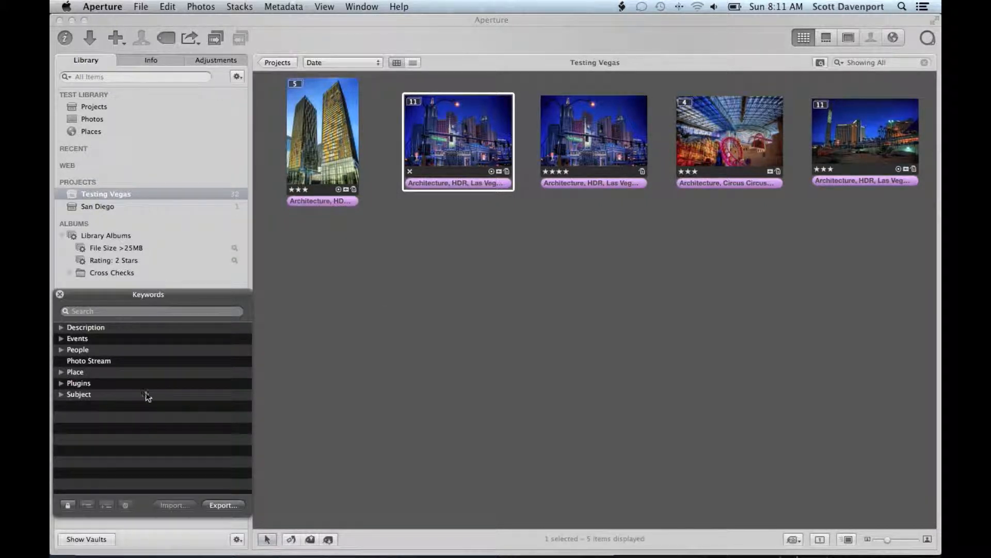
Step: Examine the contents of the File Size >25MB and Rating: 2 Stars smart albums
click(486, 181)
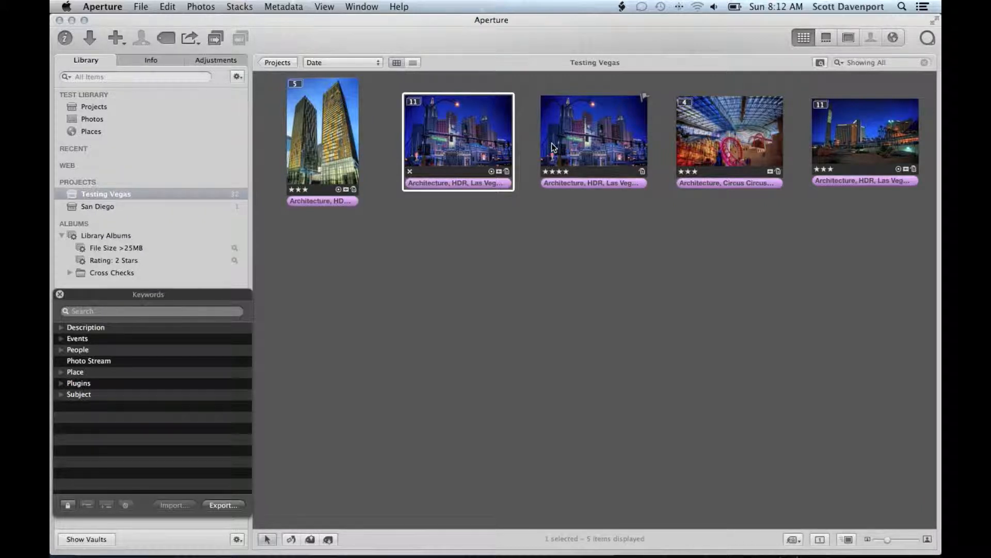
click(137, 250)
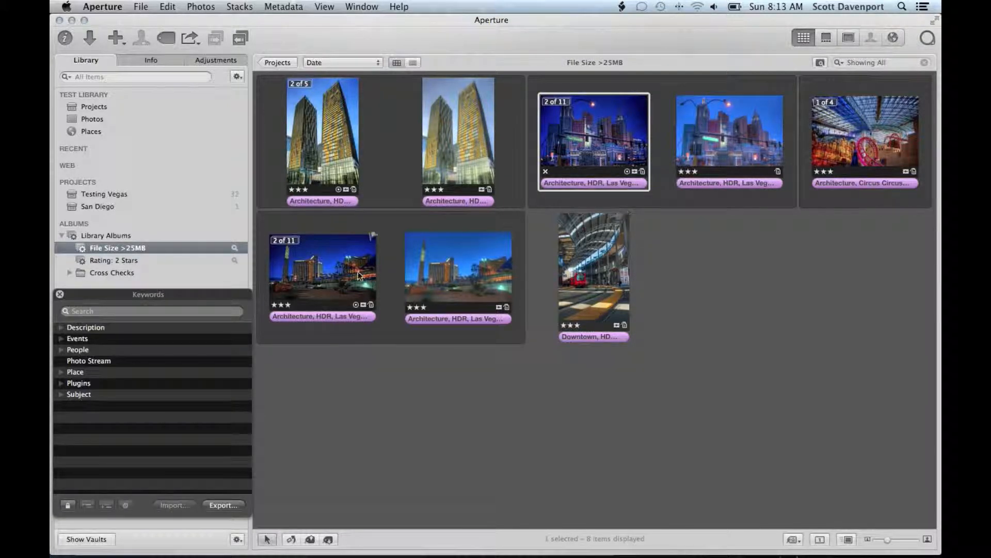
click(132, 259)
click(132, 249)
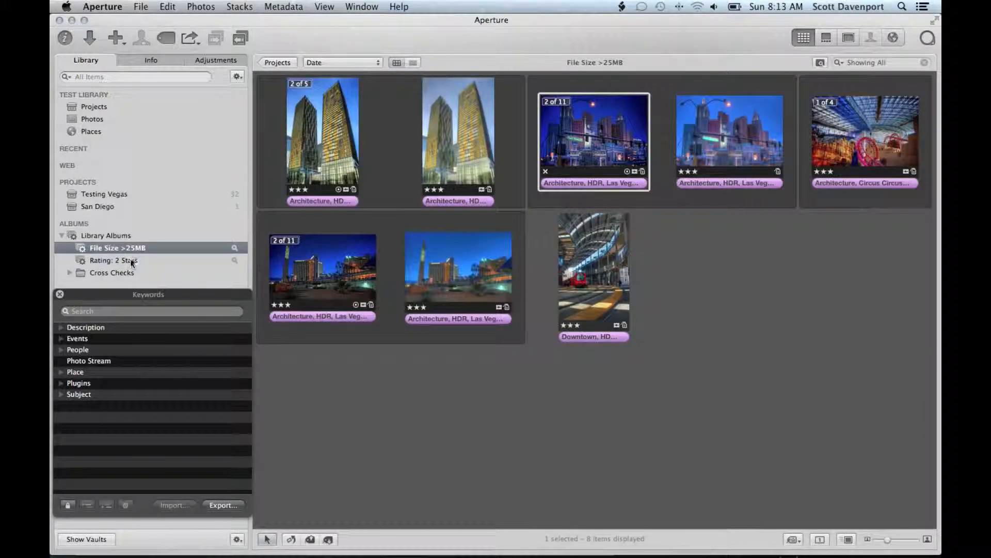
click(130, 260)
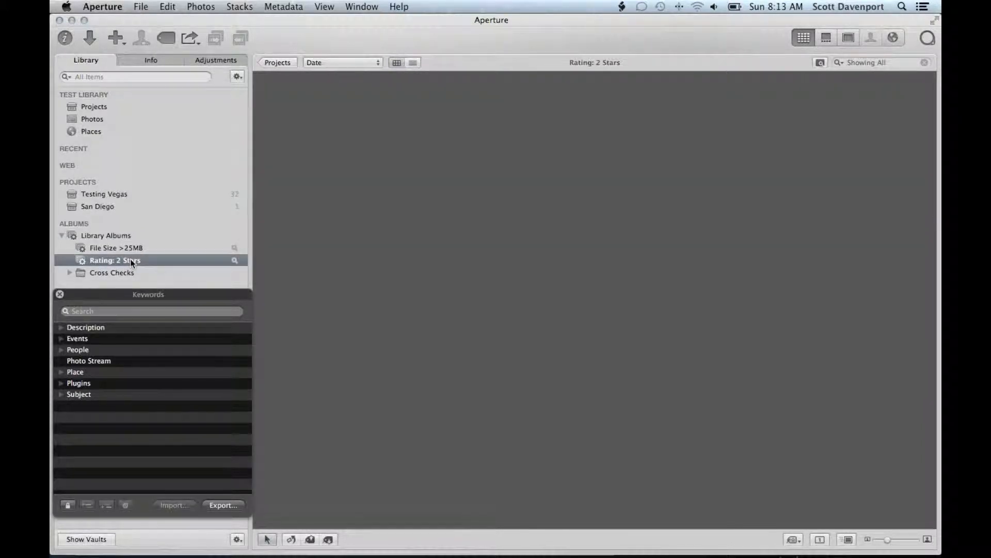